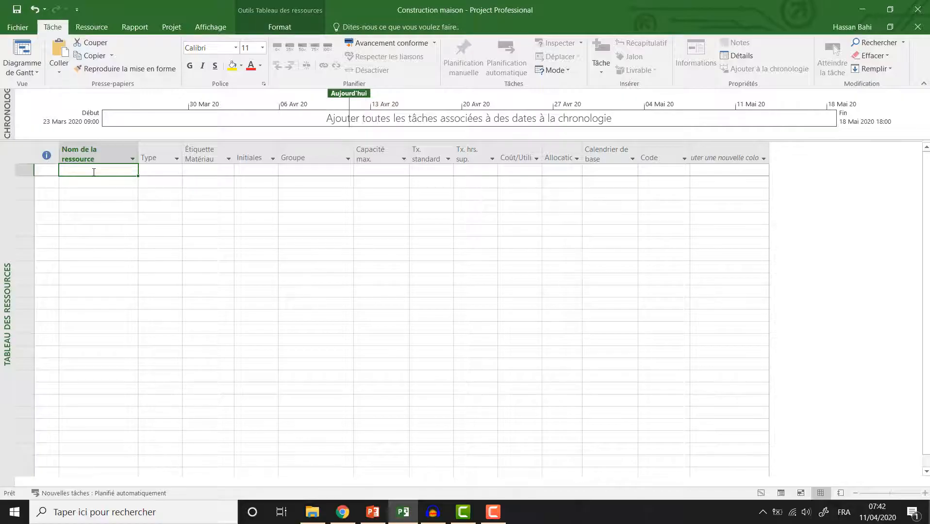
Step: Add three resources to the resource sheet: Plombier, Robinet and Déplacement du plombier
left_click(93, 171)
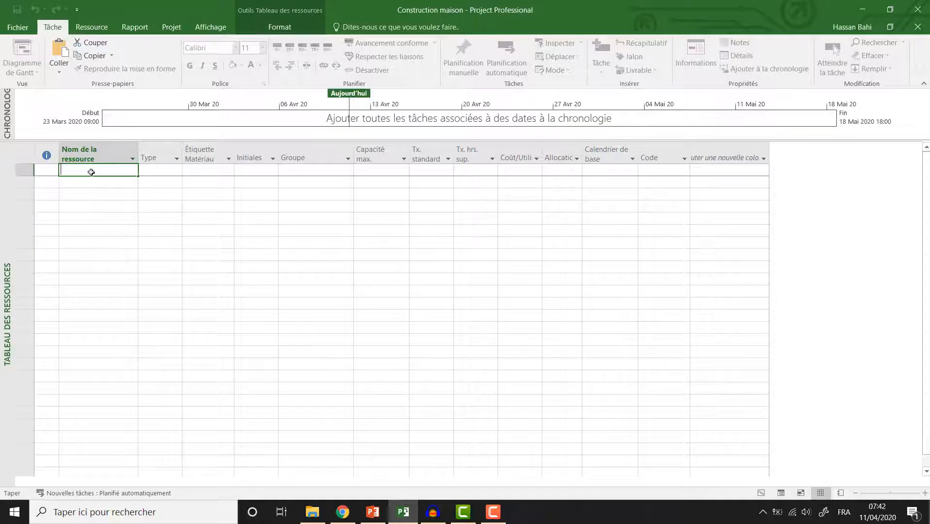
type("Plombier")
key("Return")
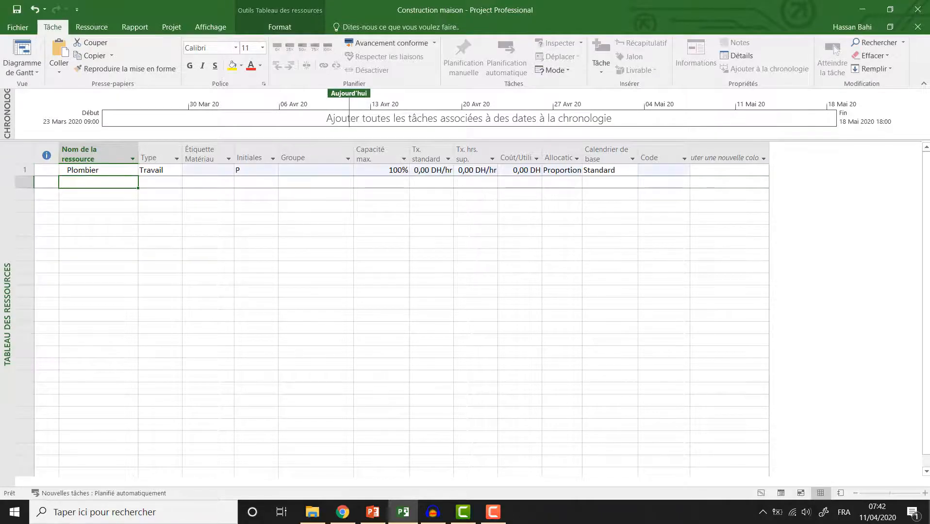
type("Robinet")
key("Return")
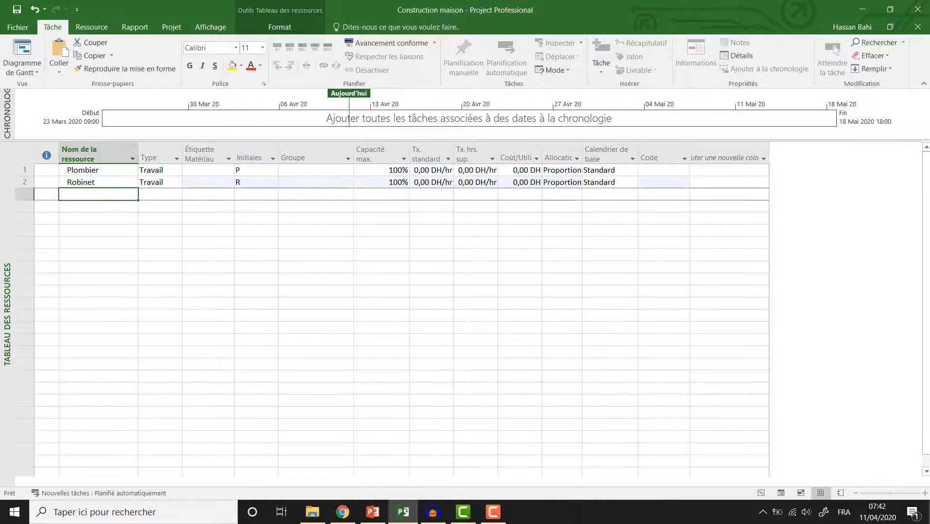
type("D")
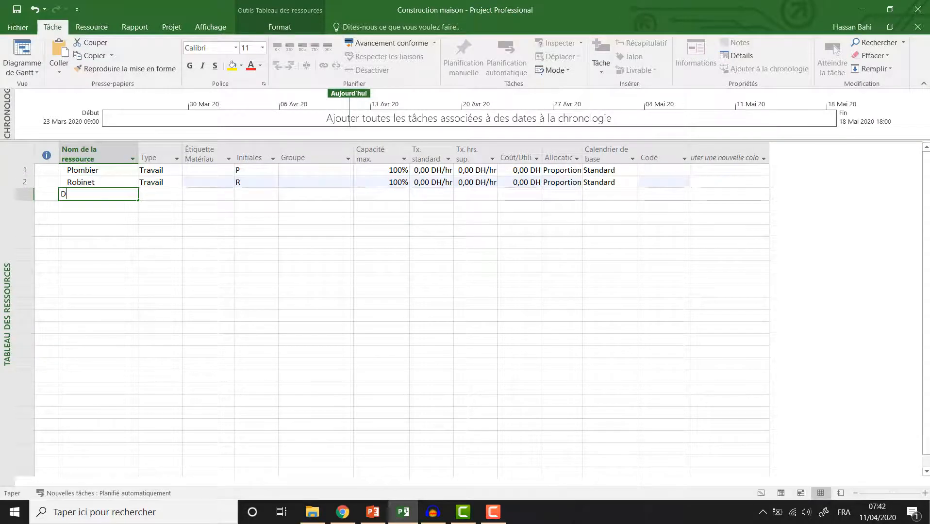
type("éplacement du plombier")
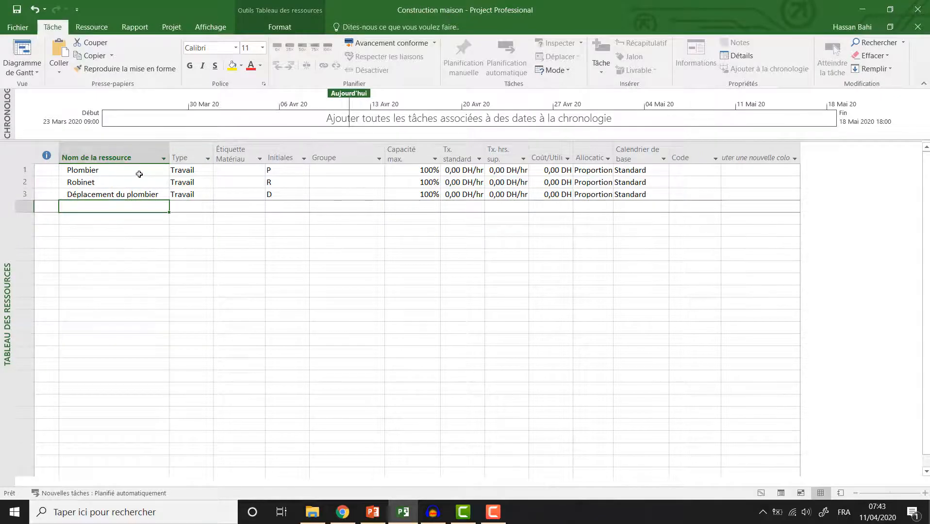
Step: Examine the Plombier resource's available types, initials, group and maximum capacity
left_click(139, 174)
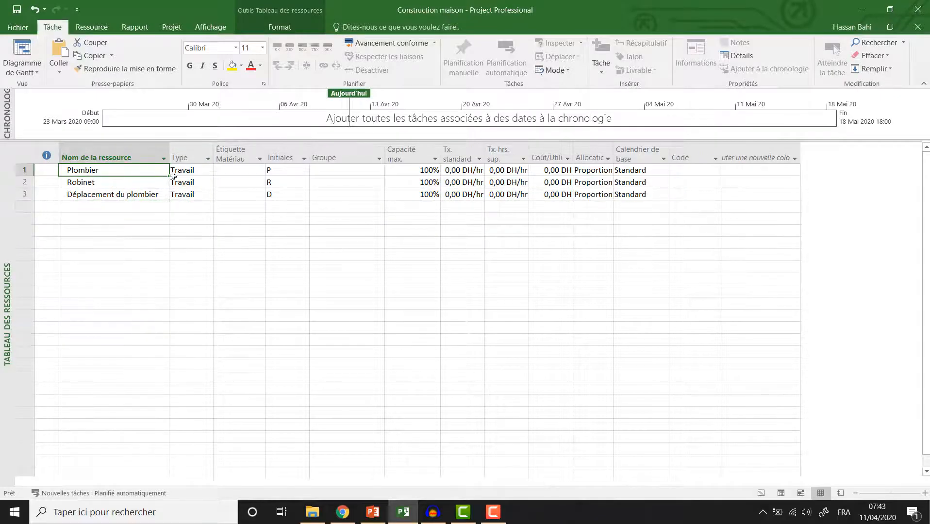
left_click(201, 173)
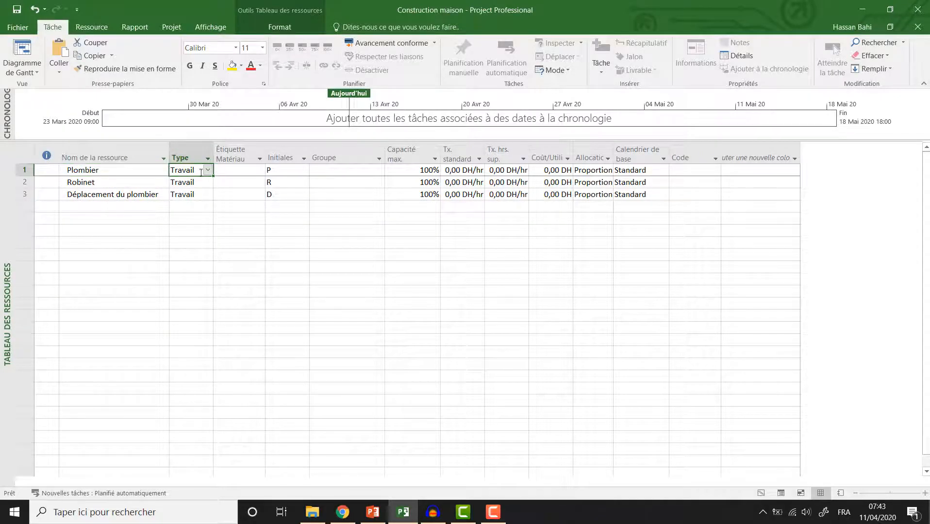
left_click(210, 174)
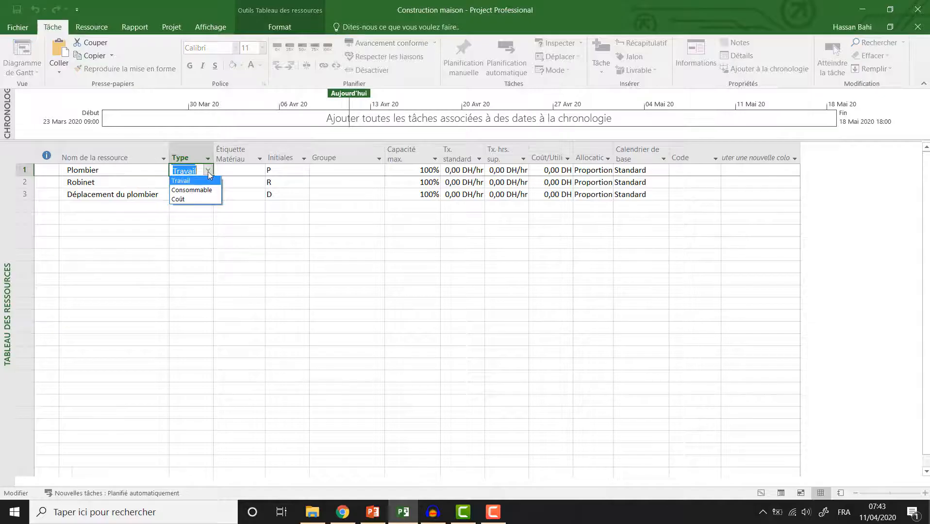
left_click(144, 170)
left_click(297, 170)
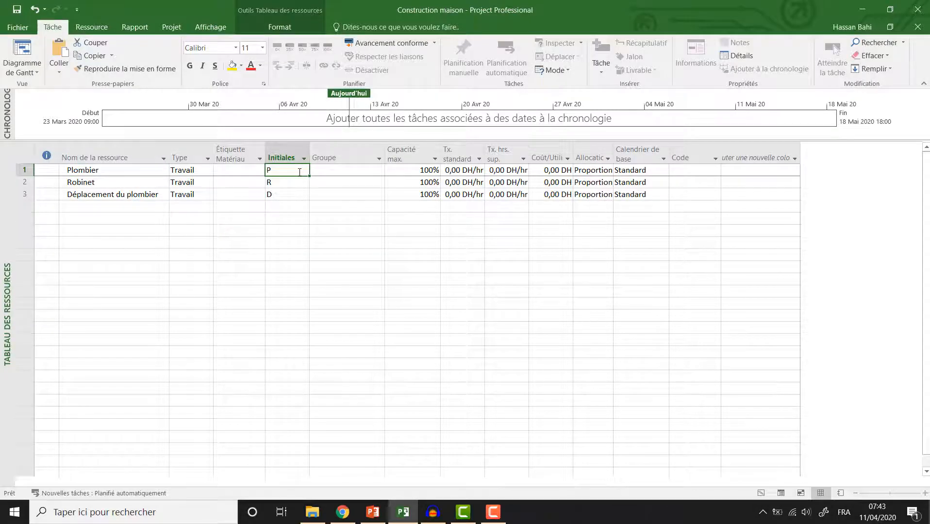
left_click(366, 169)
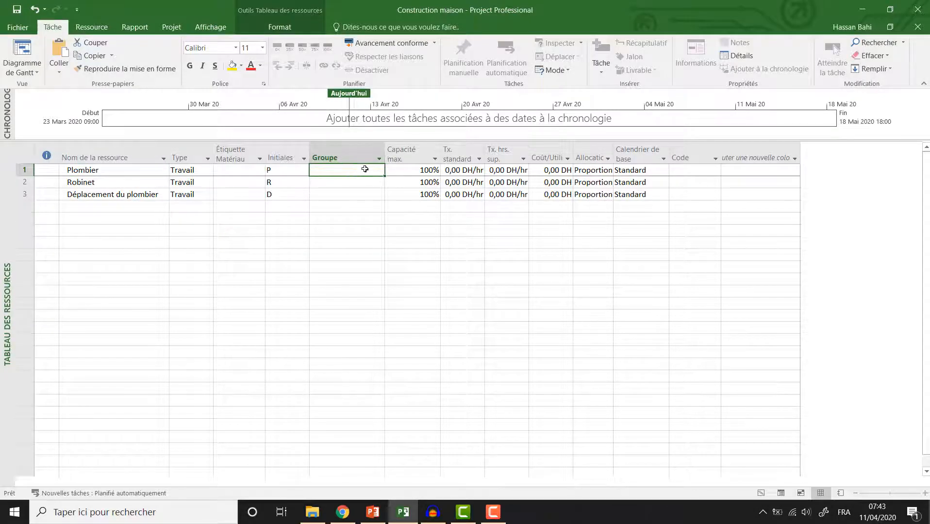
left_click(403, 173)
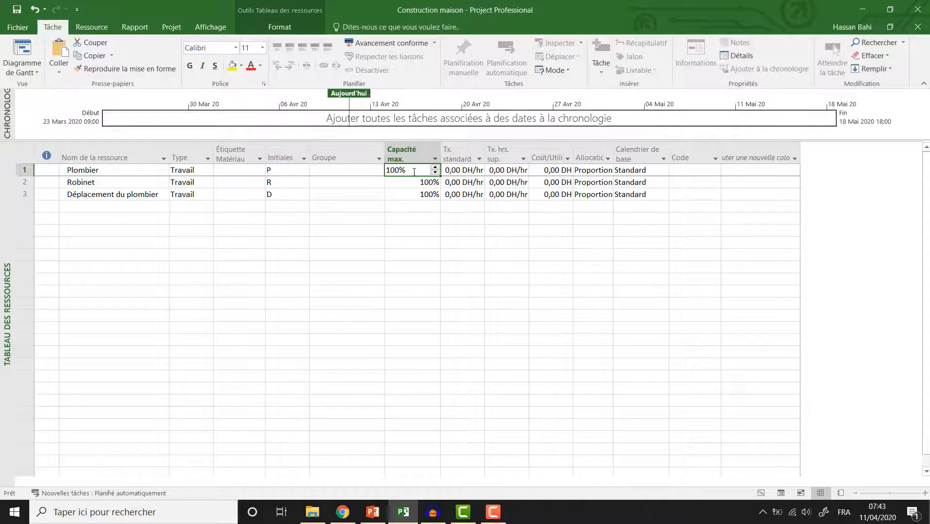
Step: Set Plombier's standard rate to 20 DH/hr, overtime rate to 30 DH/hr and cost per use to 100 DH
left_click(473, 170)
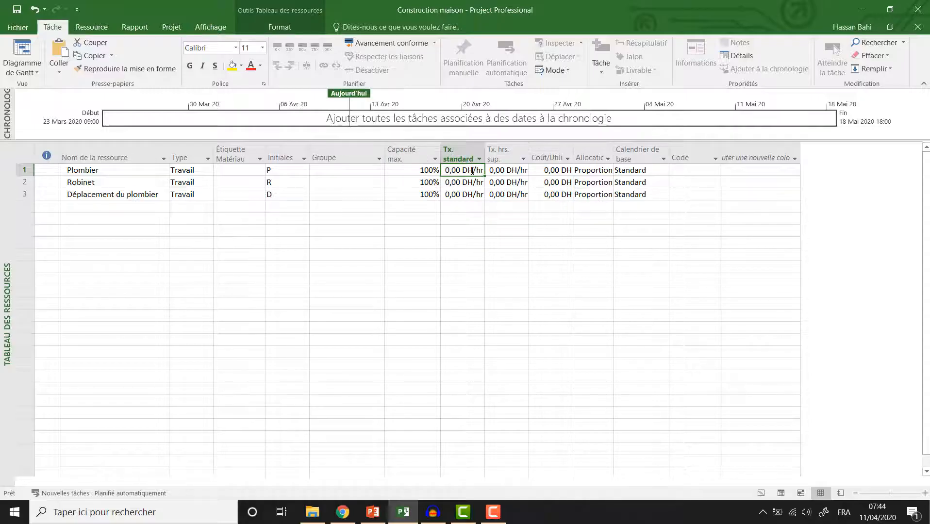
type("20")
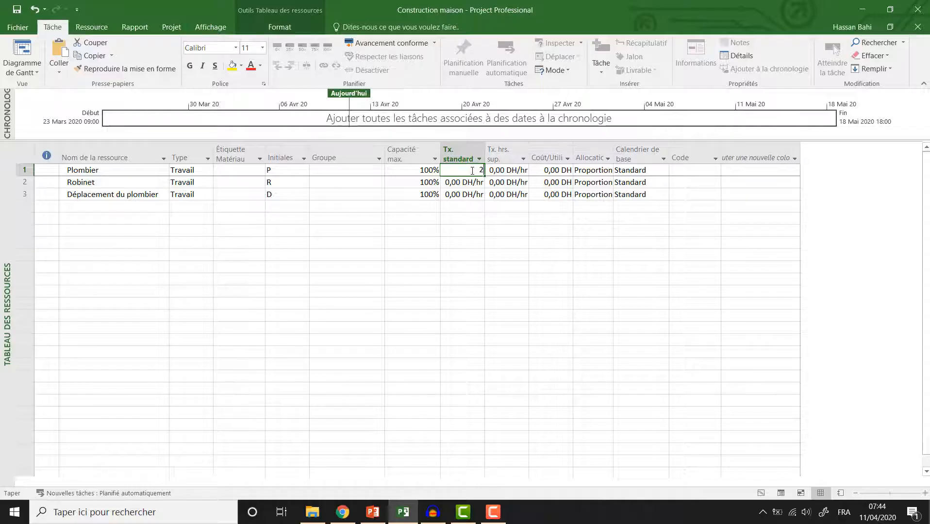
key("Tab")
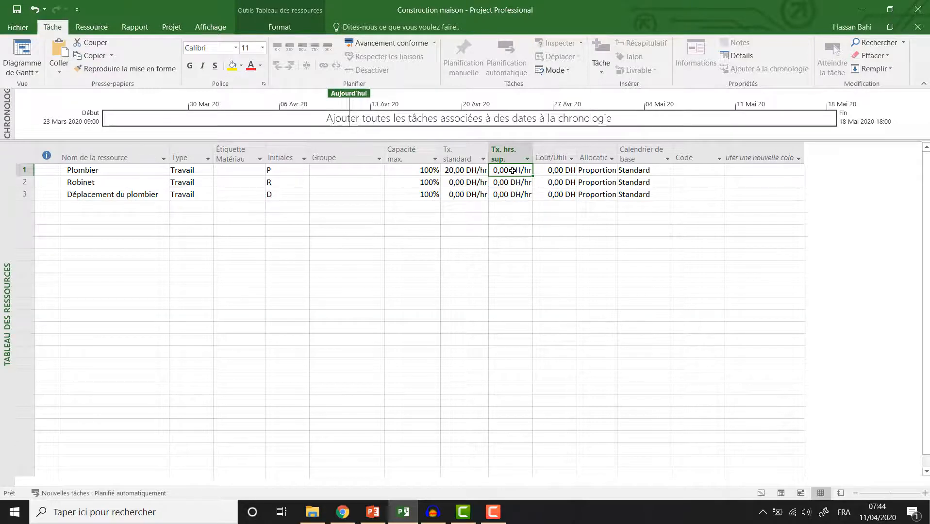
type("30")
key("Return")
left_click(518, 169)
left_click(557, 173)
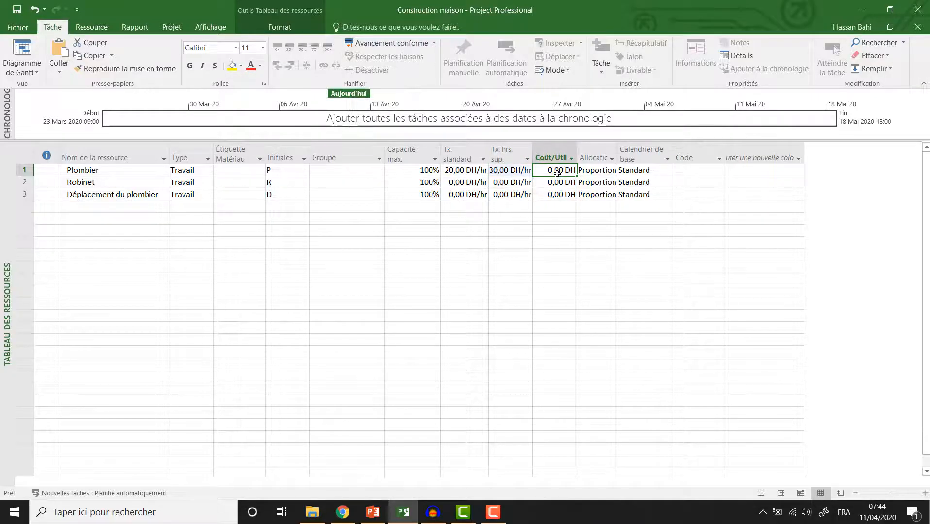
type("100")
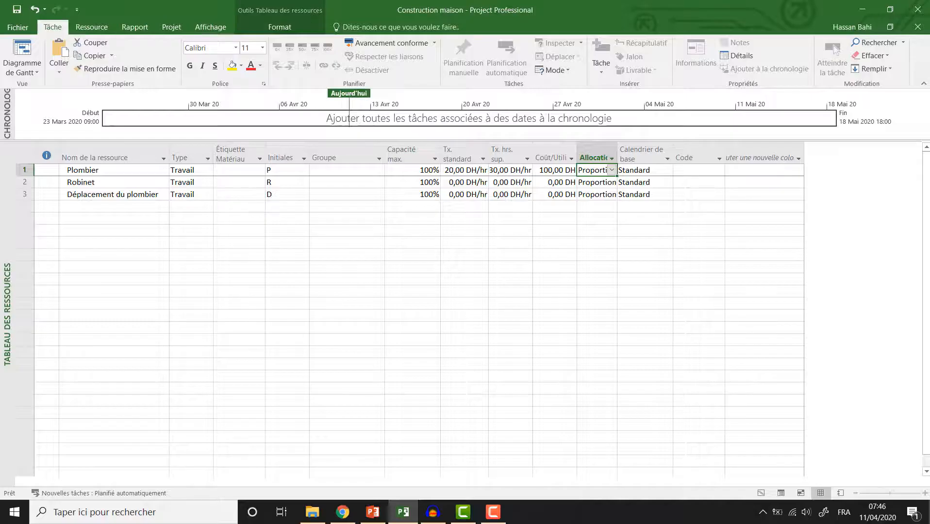
left_click(613, 170)
left_click(619, 170)
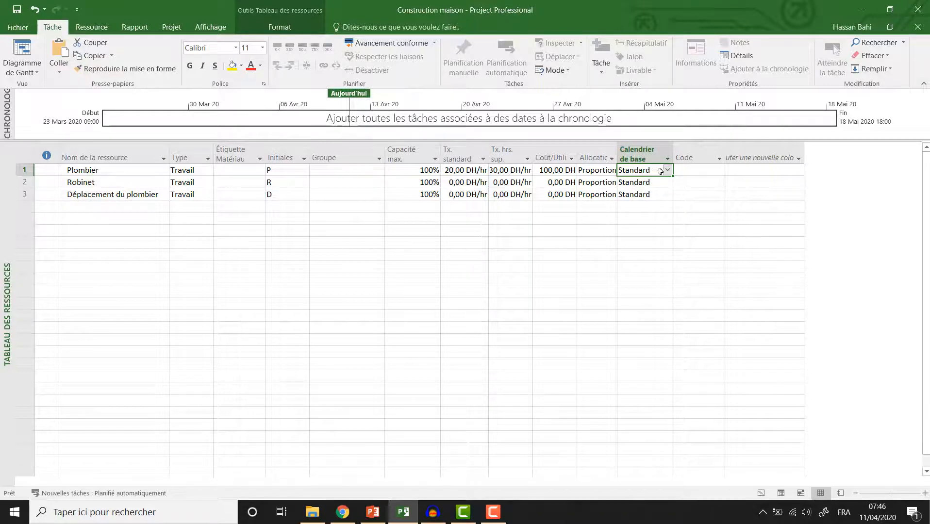
Step: Change the Robinet resource's type to Consommable and give it the material label R
left_click(152, 180)
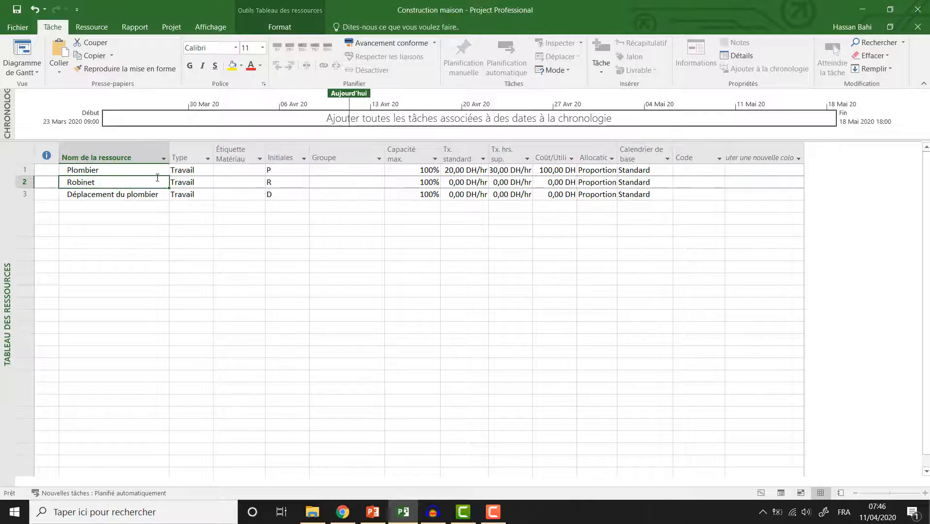
left_click(192, 184)
left_click(208, 182)
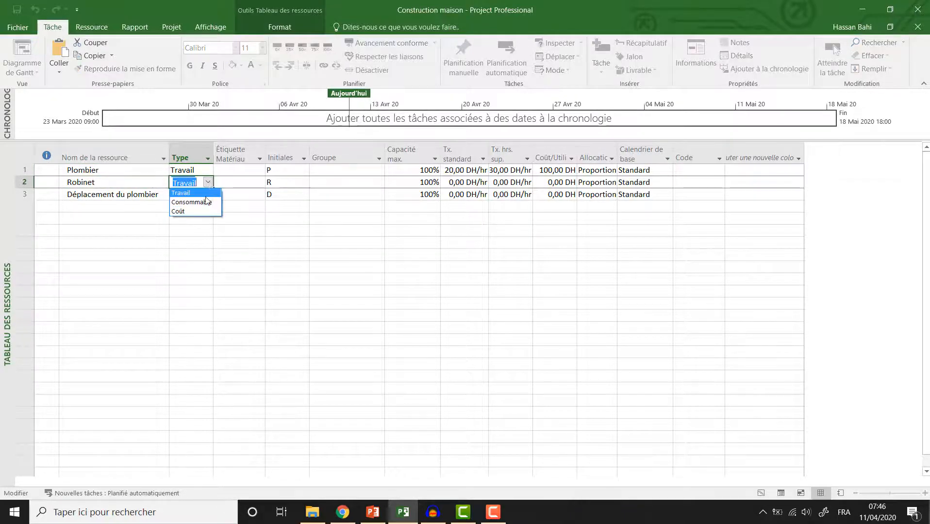
left_click(204, 205)
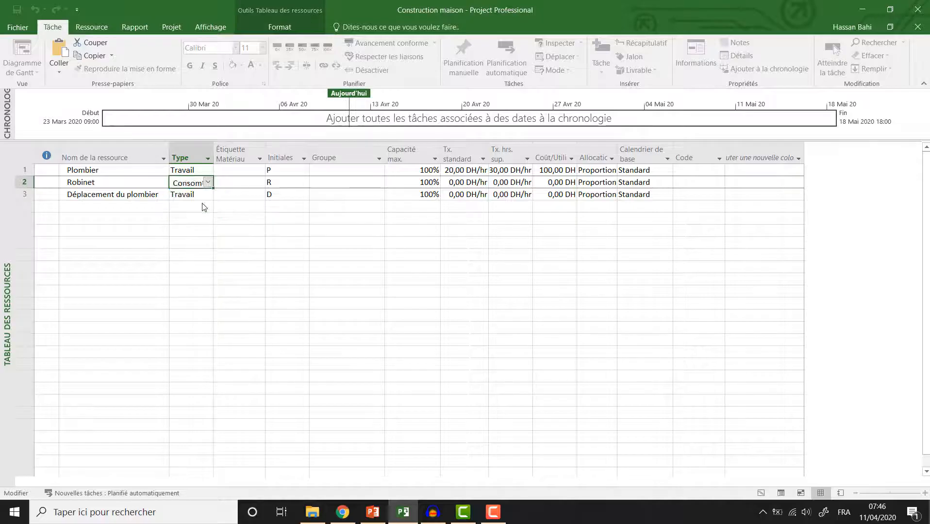
left_click(250, 182)
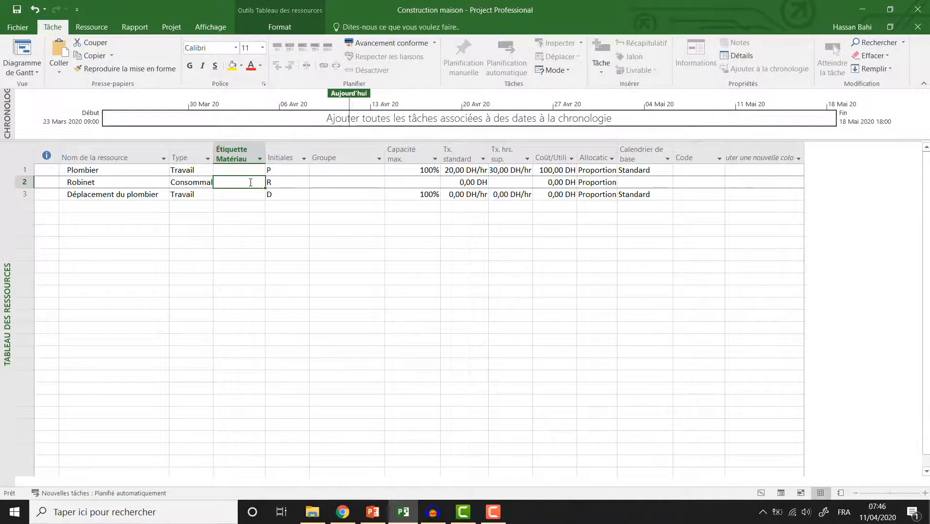
type("R")
key("Return")
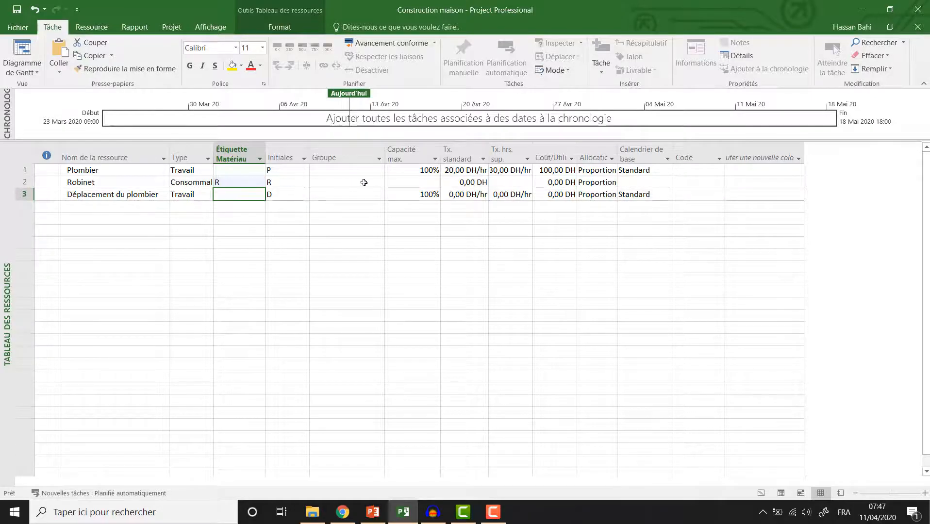
Step: Set the Robinet resource's standard rate to 300 DH
left_click(397, 182)
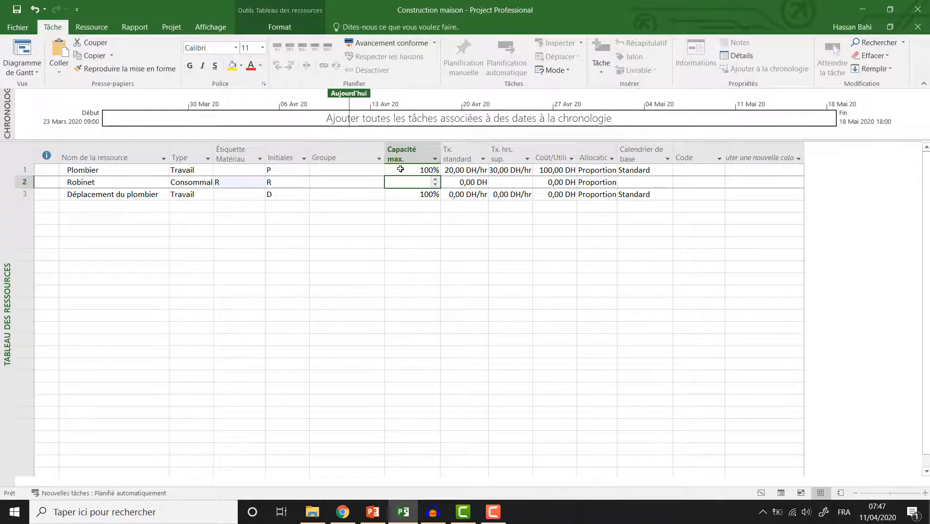
left_click(451, 186)
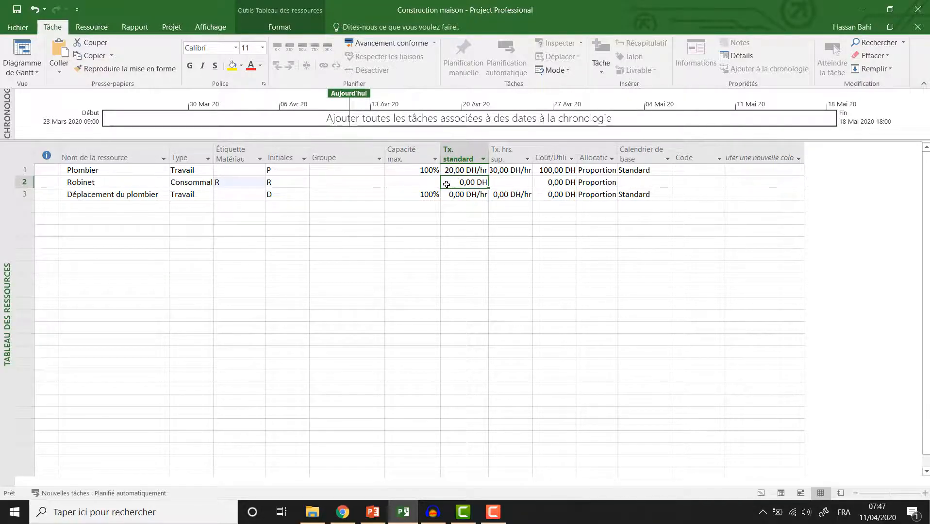
type("300")
key("Return")
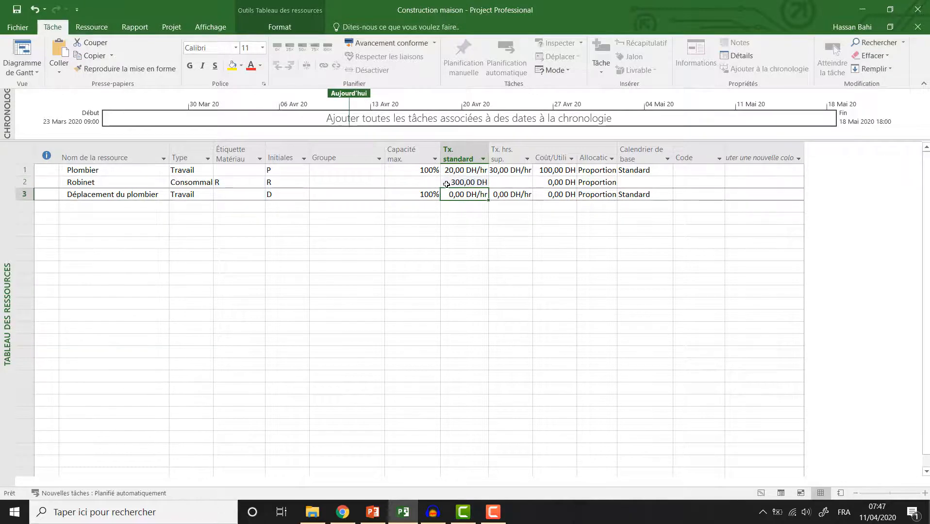
left_click(515, 182)
left_click(556, 185)
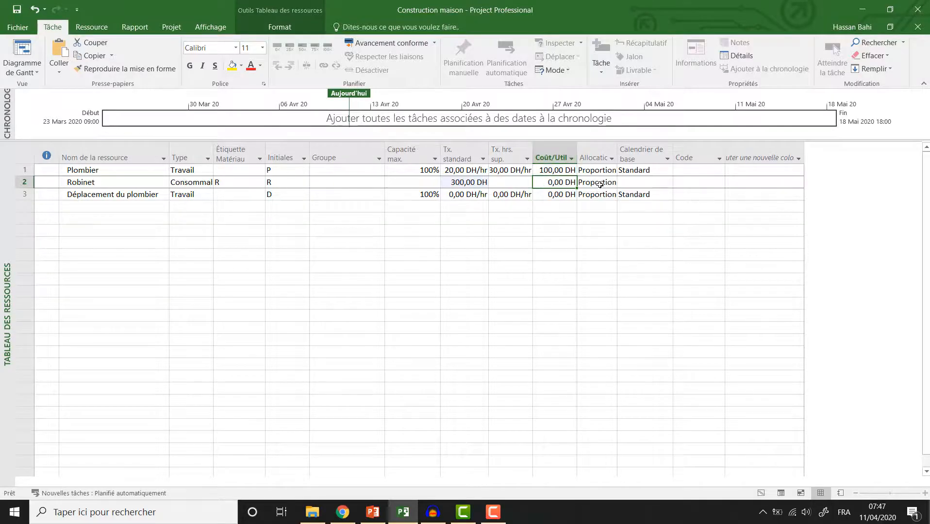
Step: Change the type of the Déplacement du plombier resource to Coût
left_click(142, 199)
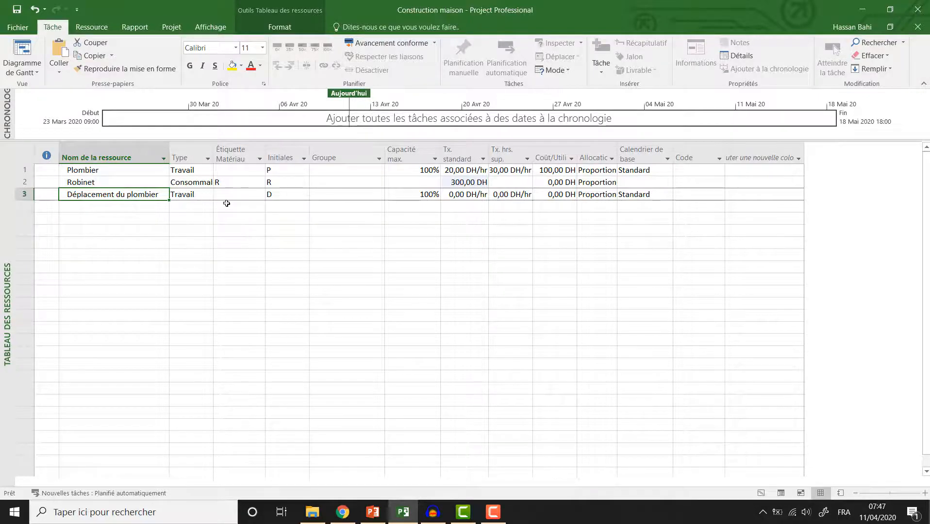
left_click(205, 196)
left_click(208, 195)
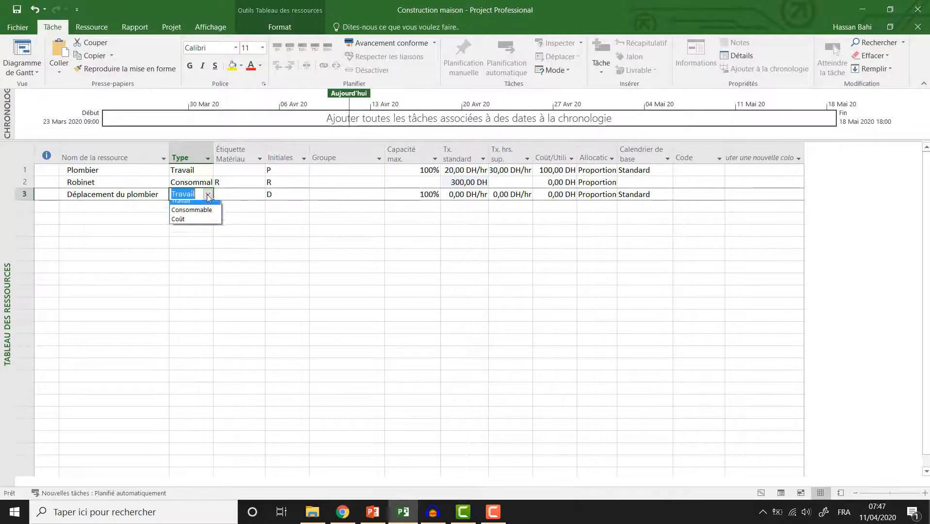
left_click(204, 219)
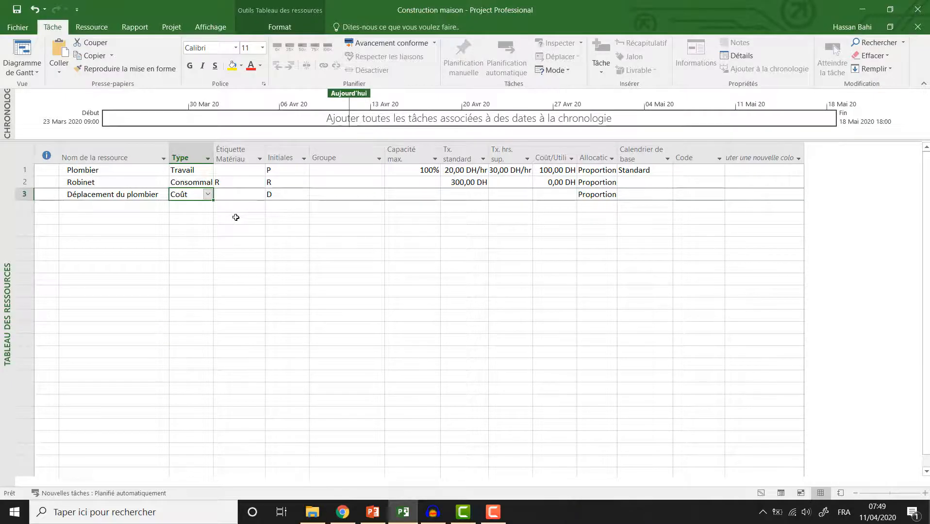
Step: Switch to the Gantt chart view and widen the task table beyond the resource names column
left_click(23, 71)
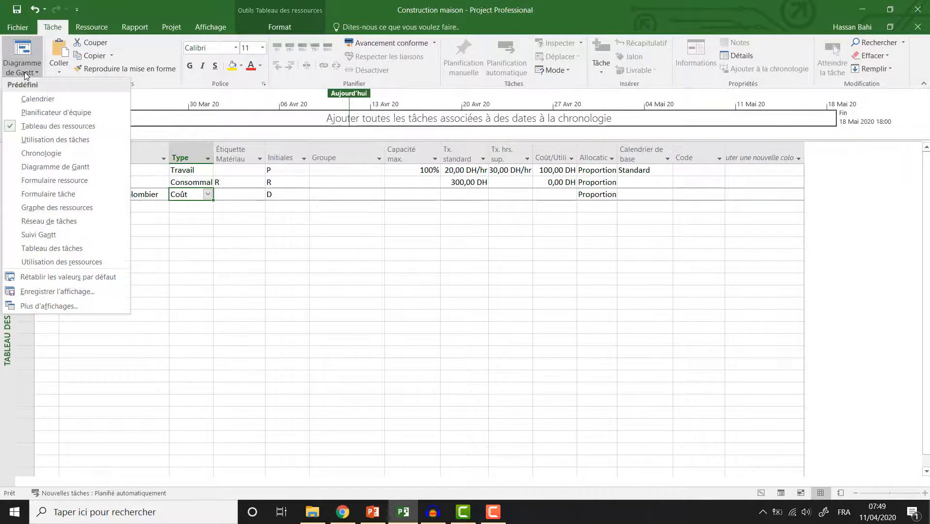
left_click(57, 168)
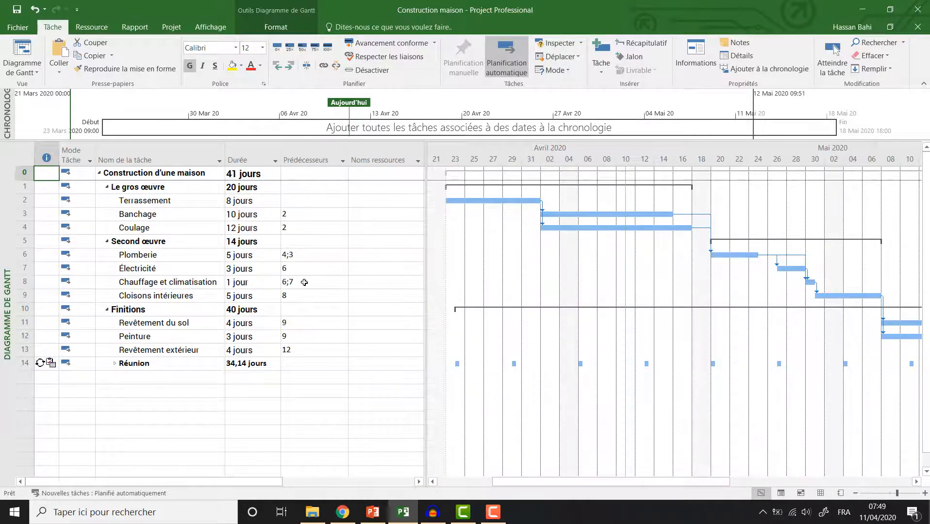
left_click(387, 258)
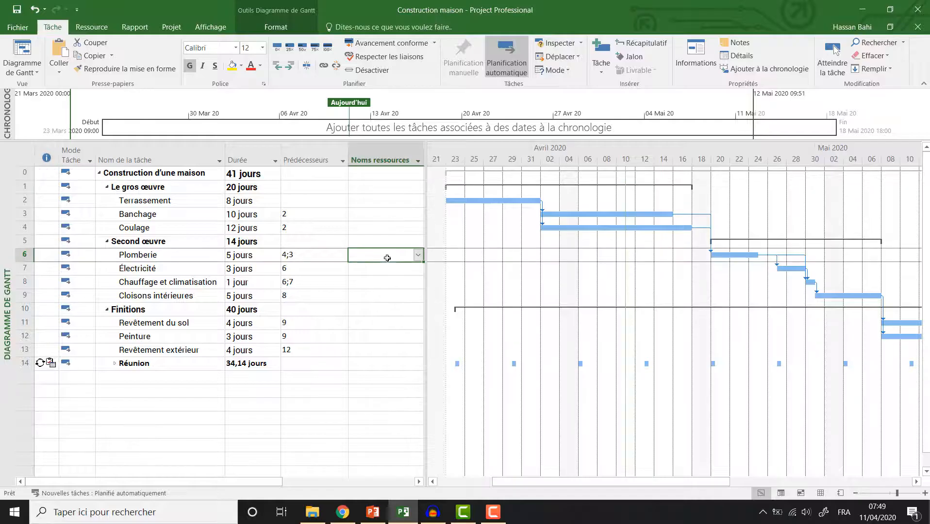
left_click_drag(435, 155, 514, 171)
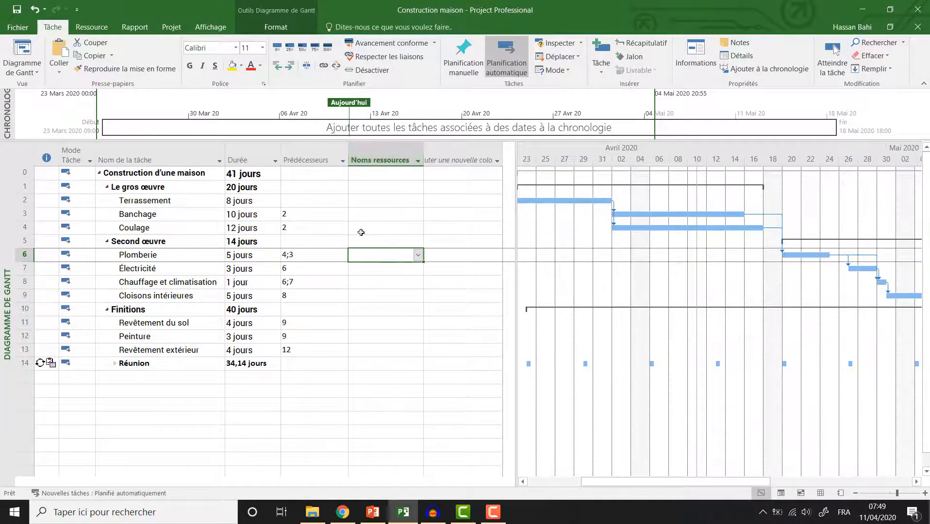
Step: Assign the Plombier resource to the Plomberie task and move the assignment dialog clear of the task's bar
left_click(96, 30)
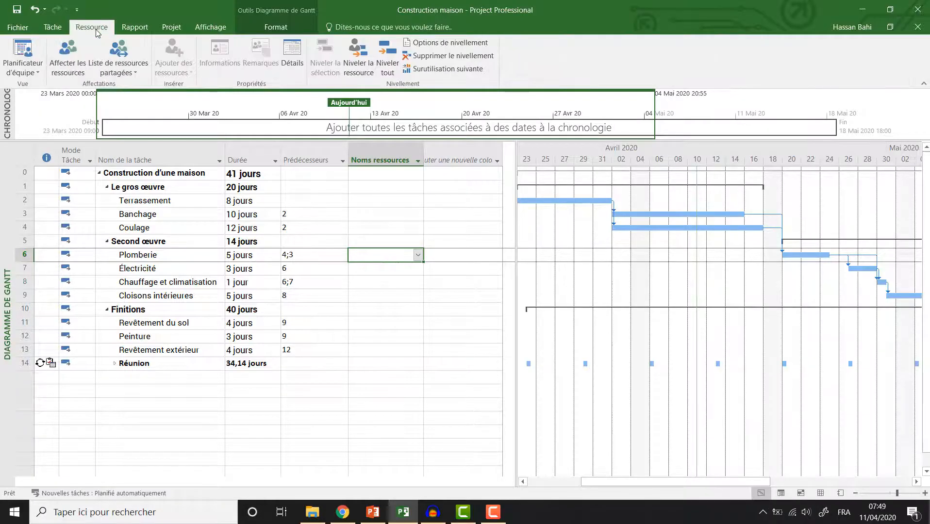
left_click(68, 75)
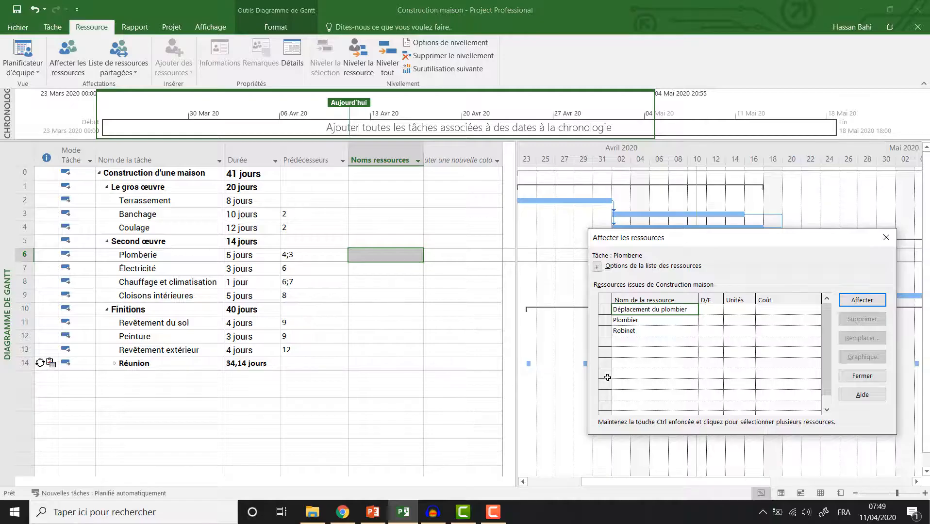
left_click(634, 321)
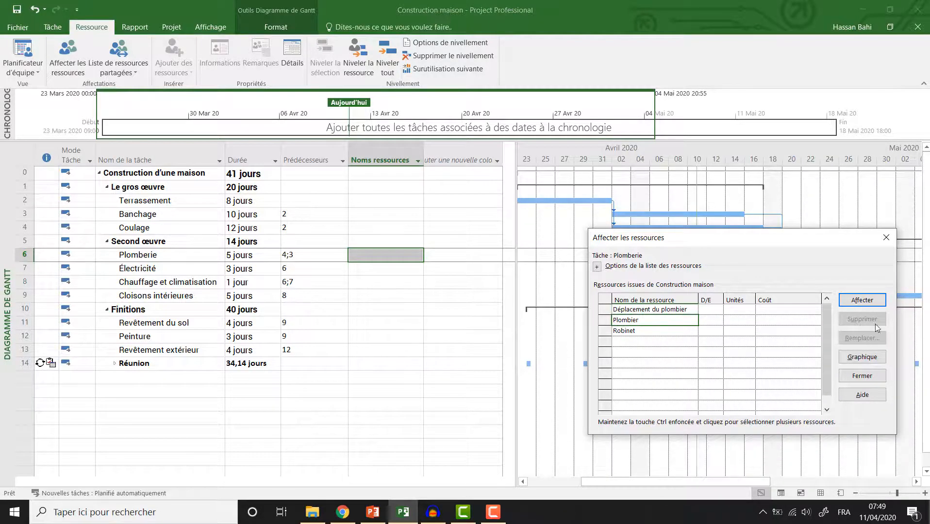
left_click(863, 300)
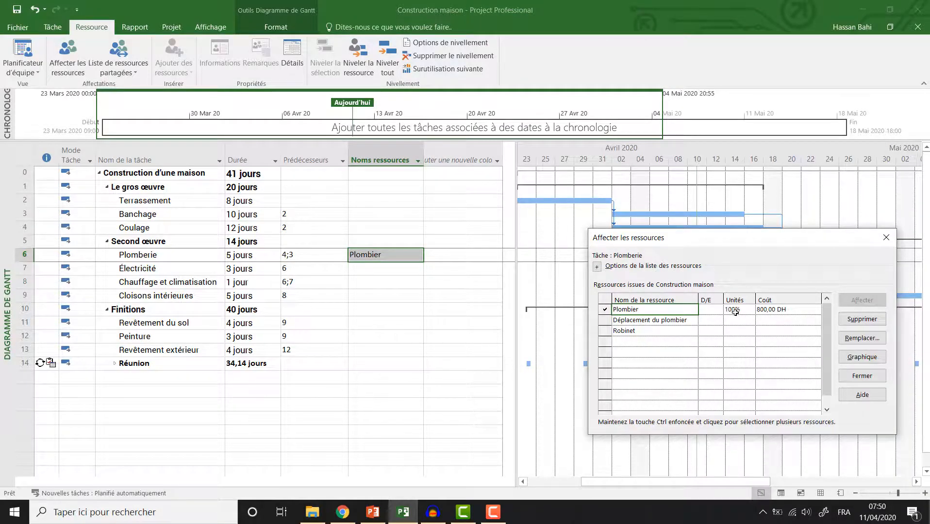
left_click_drag(752, 240, 603, 206)
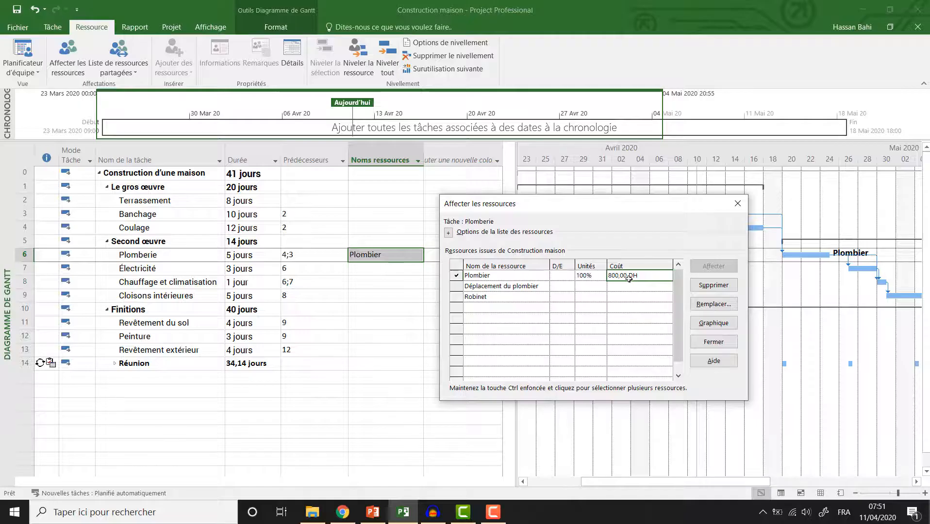
Step: Assign the Robinet resource to the Plomberie task with 4 units
left_click(510, 278)
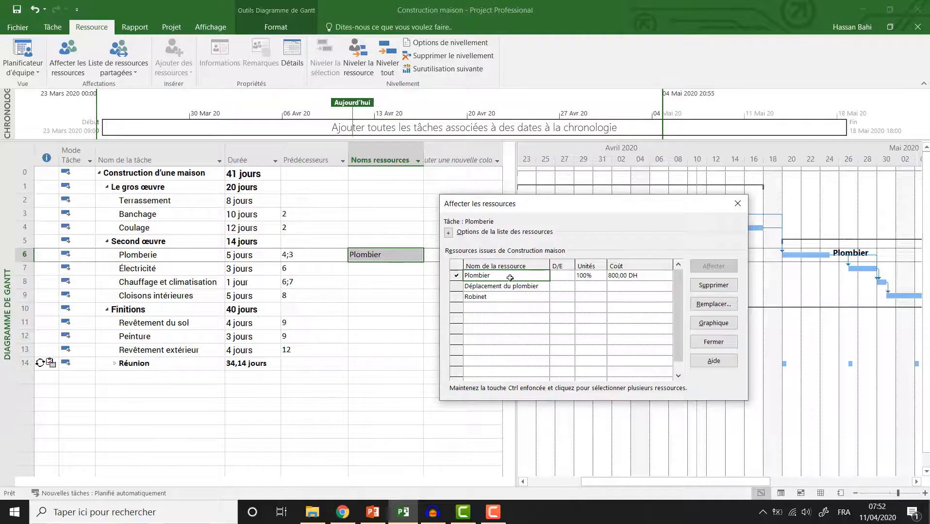
left_click(458, 298)
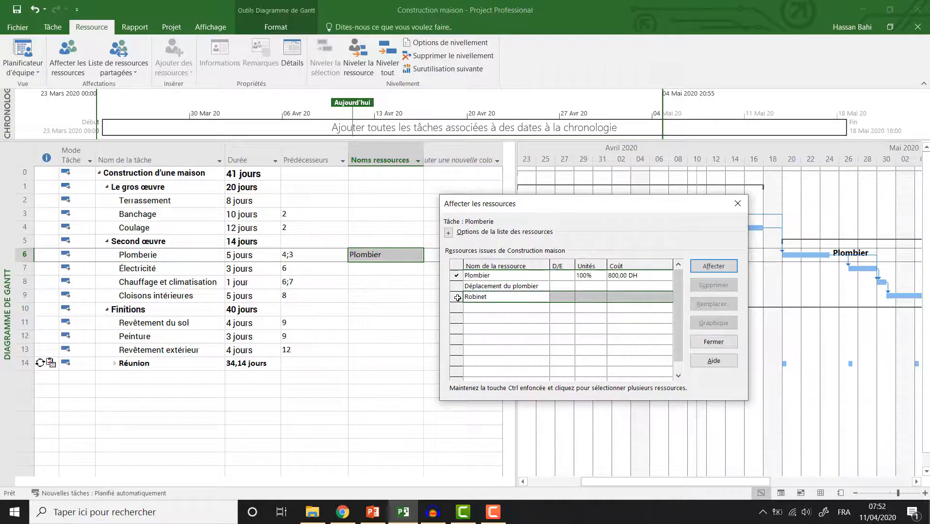
left_click(714, 266)
left_click(589, 286)
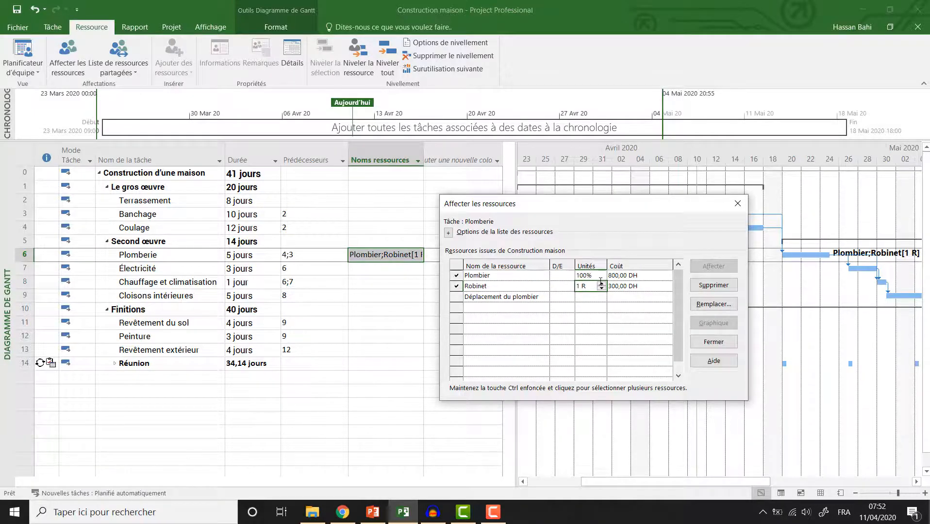
left_click(602, 285)
left_click(602, 284)
left_click(602, 284)
left_click(578, 307)
left_click(621, 288)
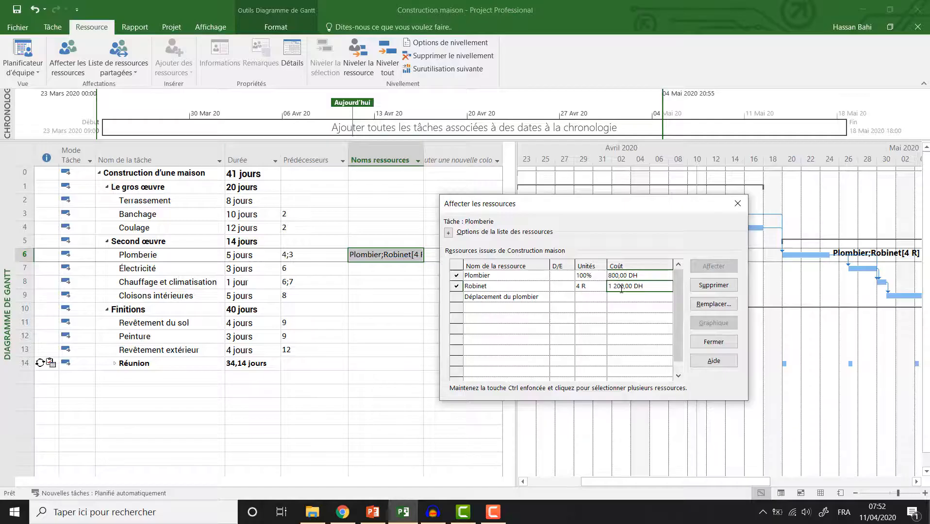
left_click(488, 288)
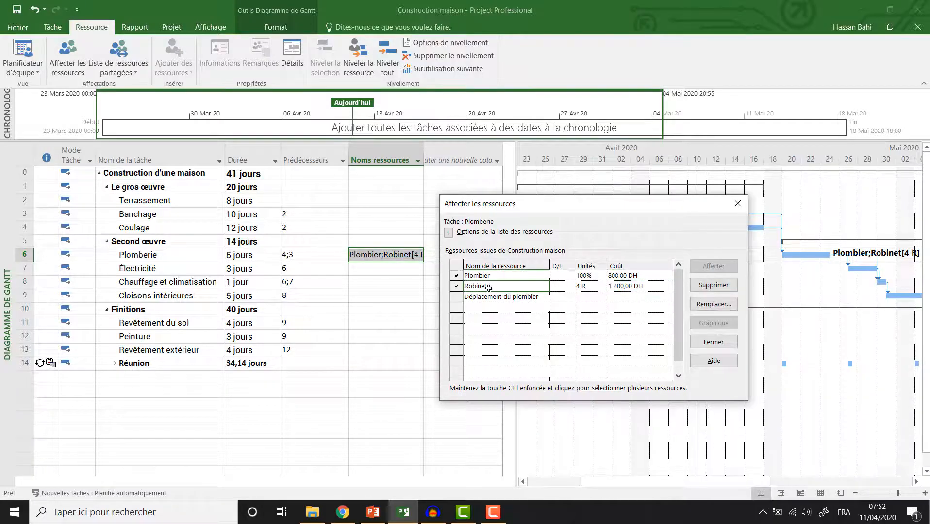
Step: Assign Déplacement du plombier to the Plomberie task with a cost of 100 DH and close the resource assignment dialog
left_click(457, 298)
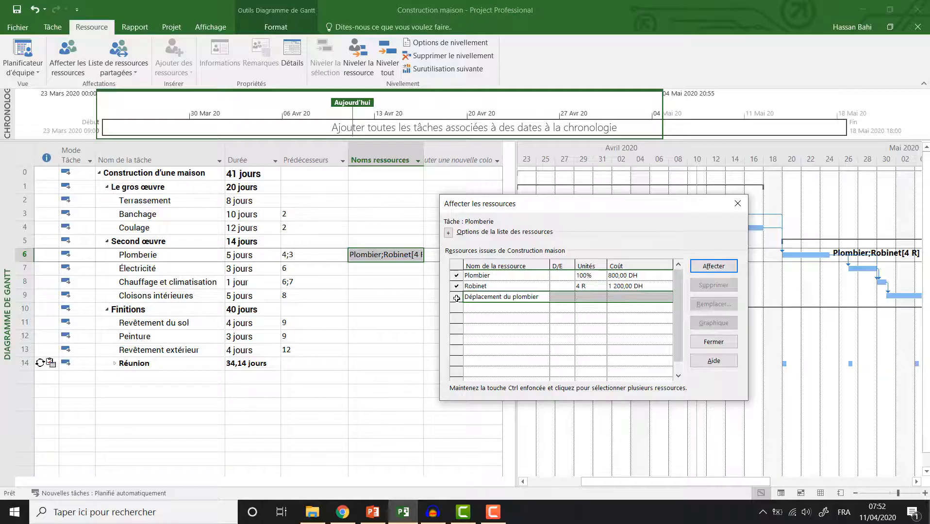
left_click(712, 267)
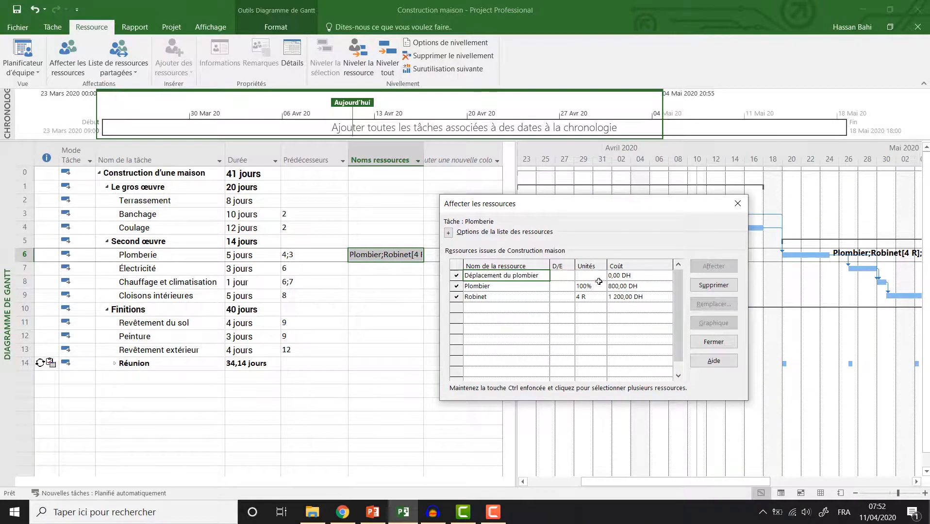
left_click(624, 275)
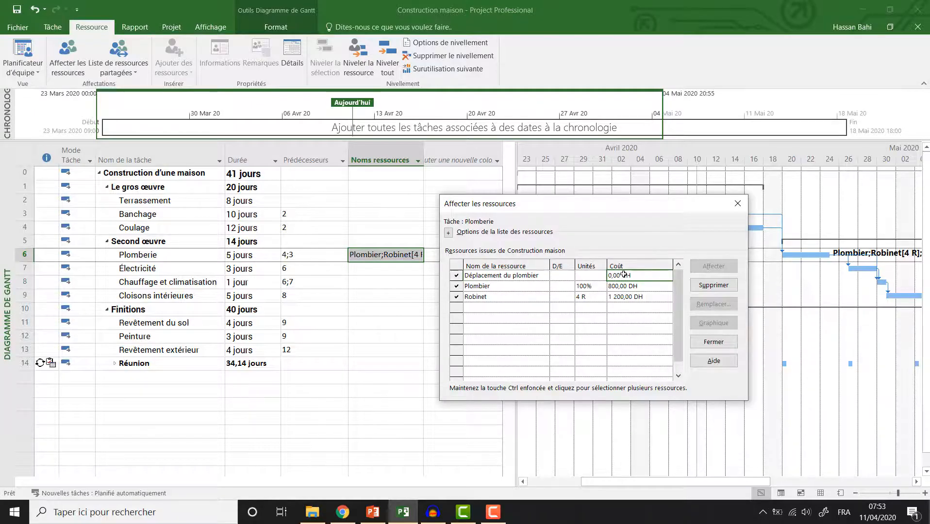
type("100")
key("Return")
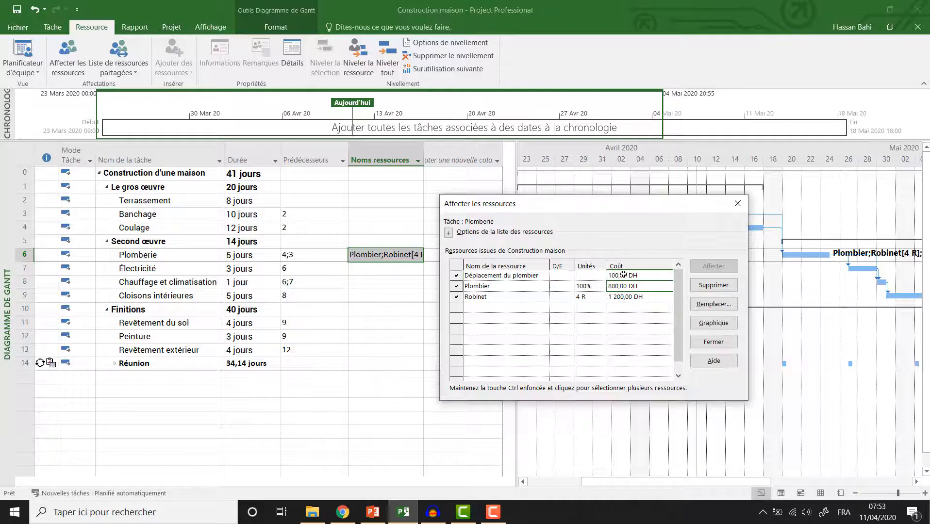
left_click(737, 204)
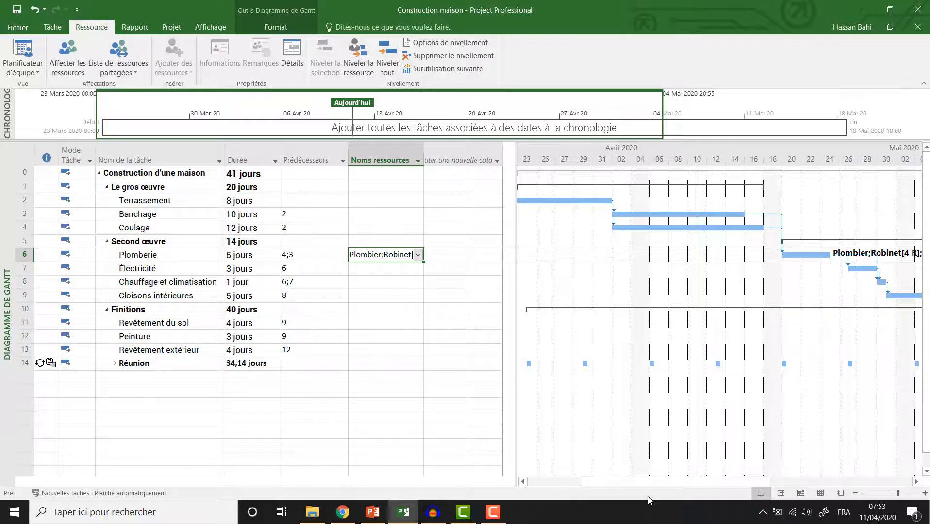
Step: Add a Coût column to the task table after the resource names and check the cost of Plomberie
left_click_drag(657, 485, 776, 485)
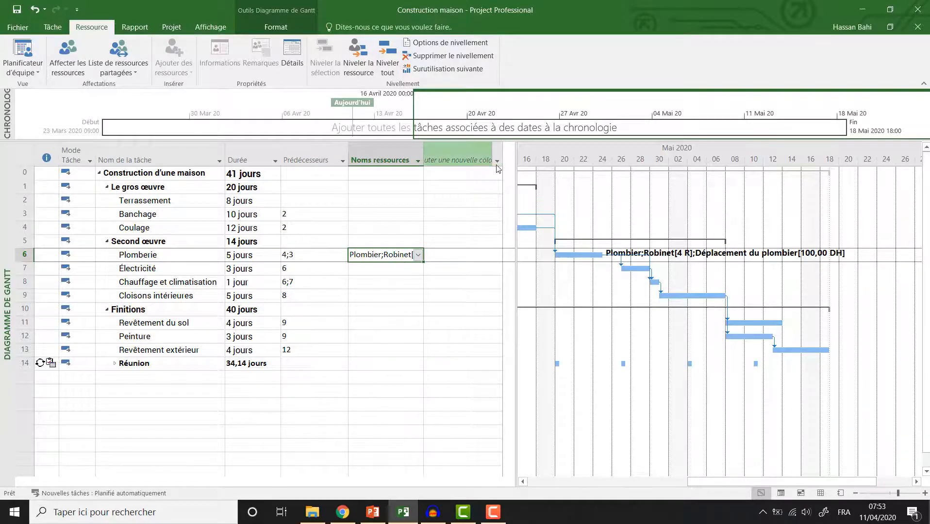
left_click(471, 155)
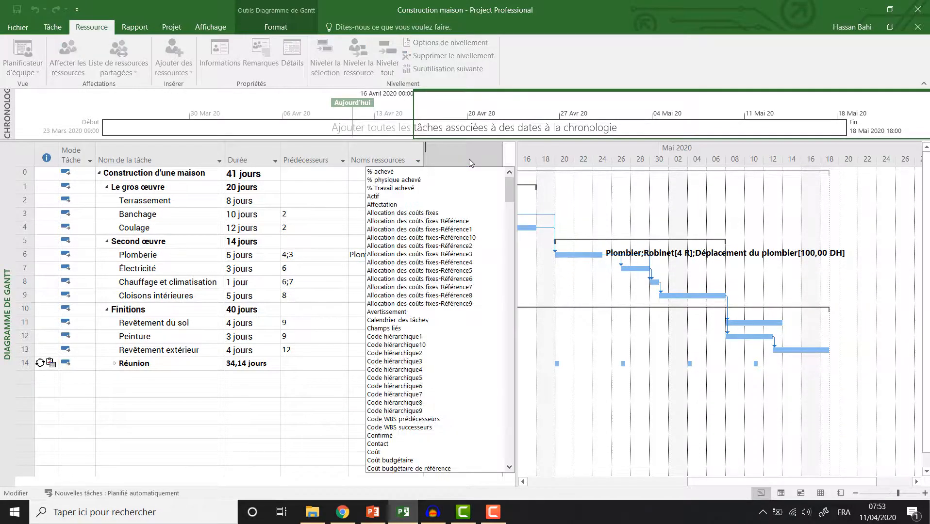
type("Coût")
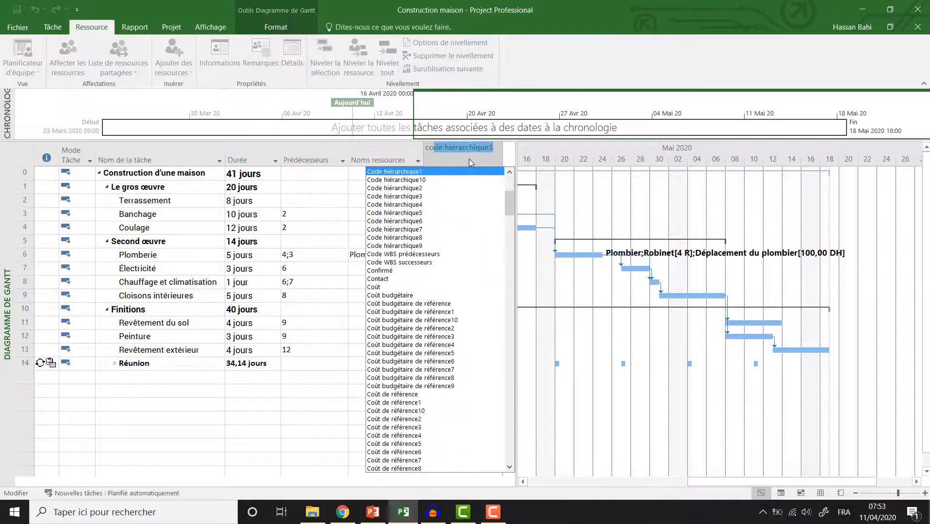
key("Return")
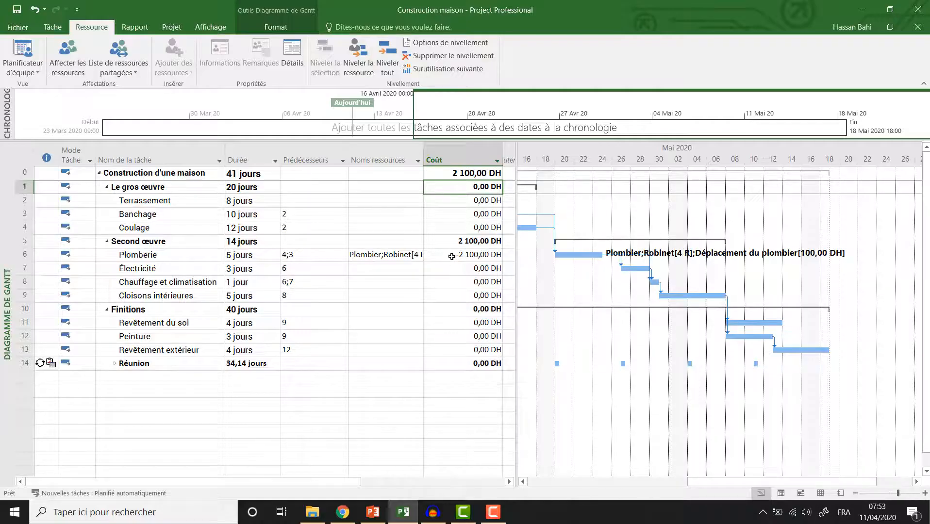
left_click(451, 255)
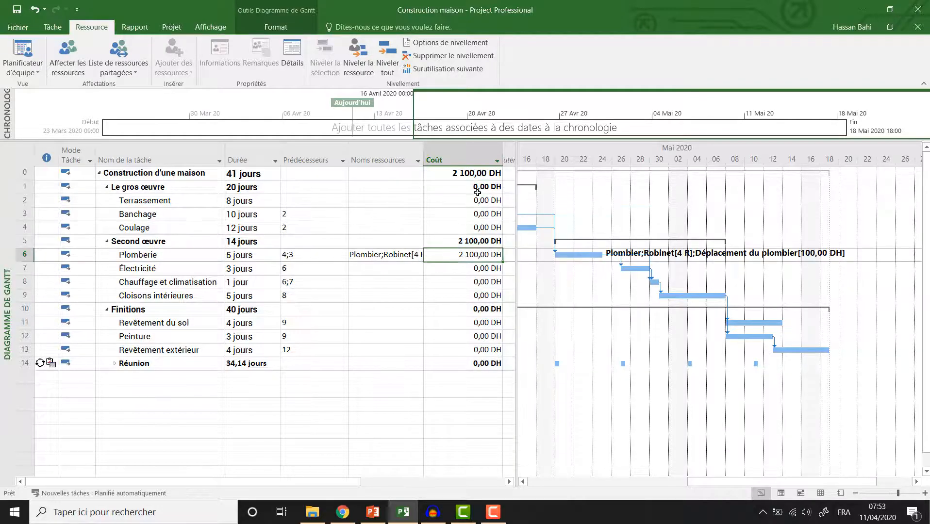
left_click(385, 255)
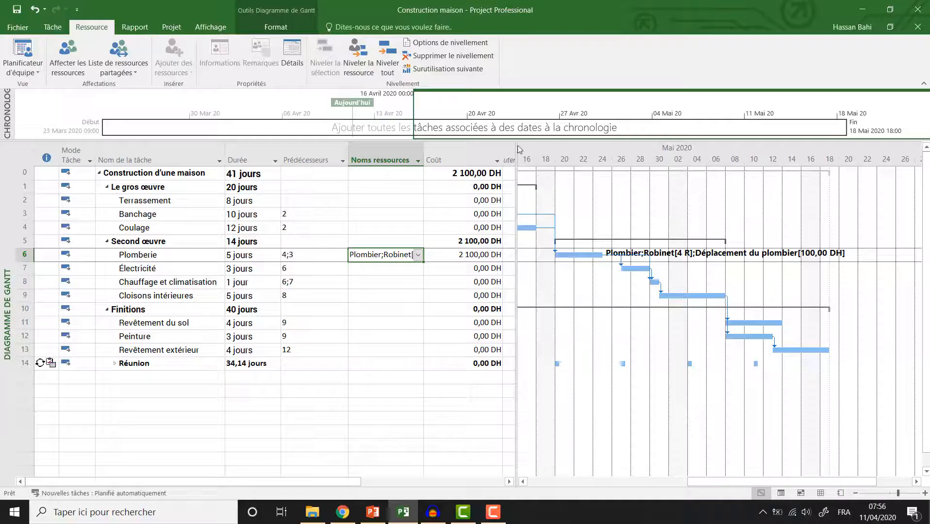
Step: Widen the task table and add a Coût fixe column after the Coût column
left_click_drag(516, 146, 589, 157)
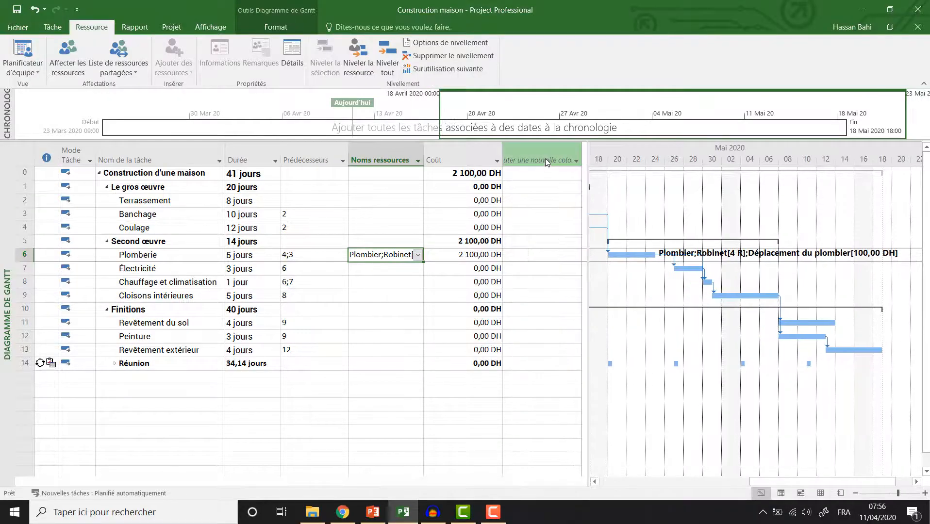
left_click(545, 158)
type("co")
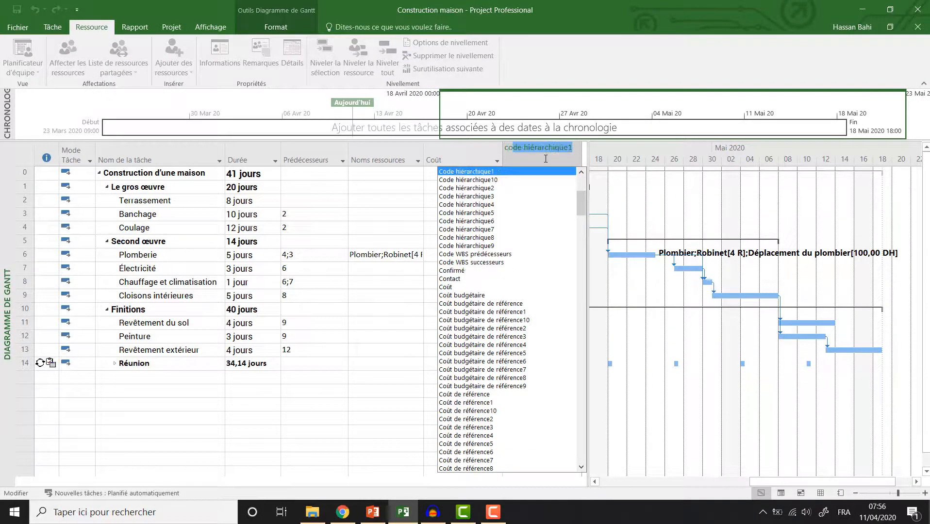
type("ût")
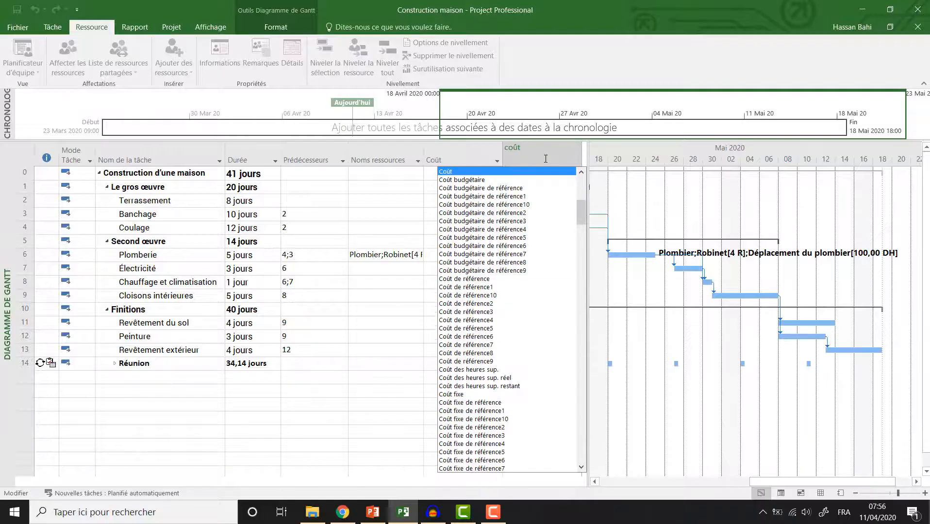
type(" fixe")
key("Return")
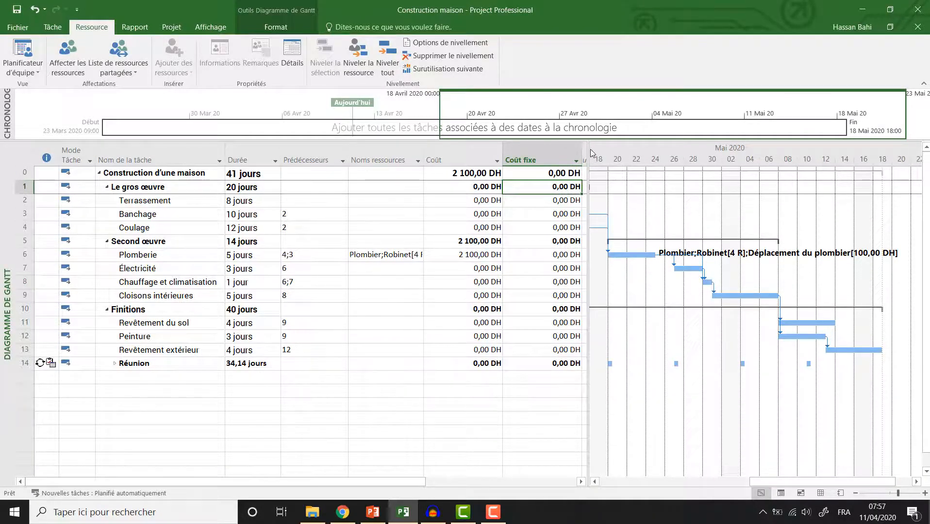
Step: Move the Coût fixe column in front of the Coût column
left_click_drag(590, 149, 602, 149)
left_click(507, 154)
left_click_drag(506, 154, 424, 146)
Step: Set the fixed cost of the Électricité task to 3500 DH
left_click(184, 272)
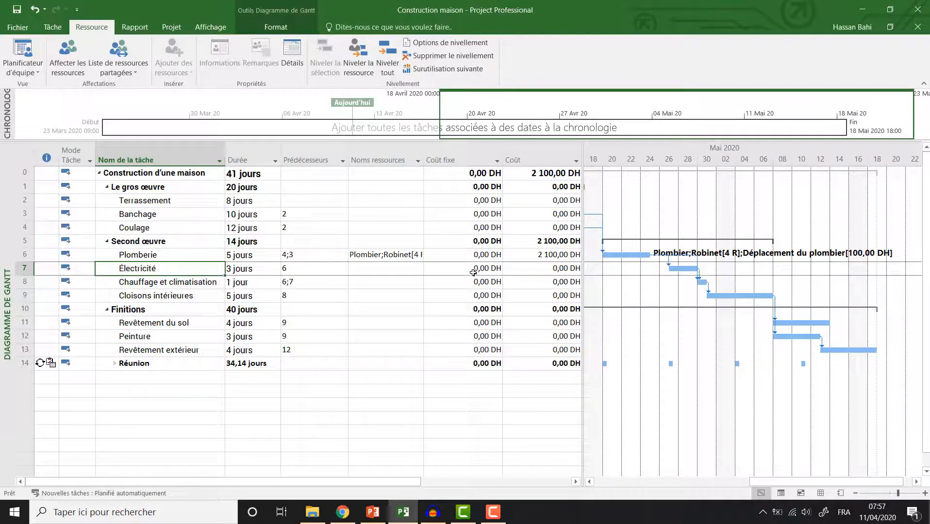
left_click(473, 273)
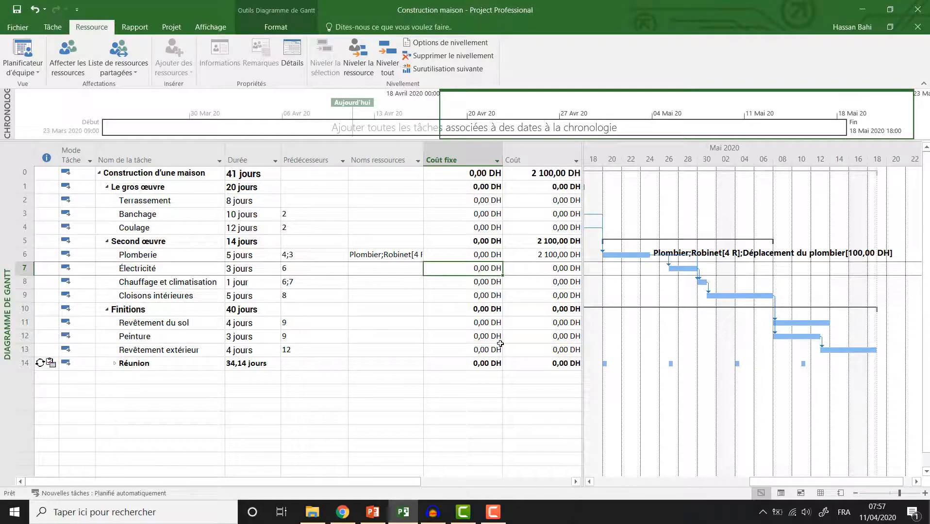
type("3500")
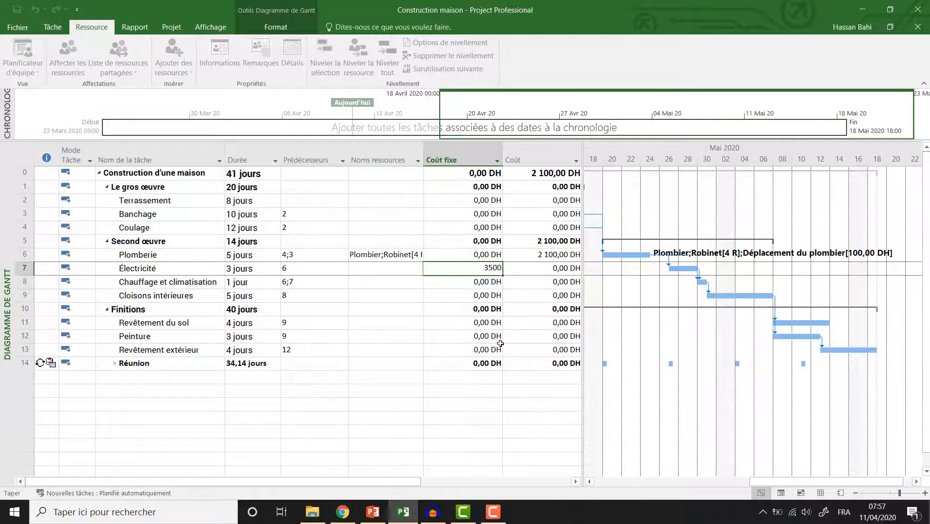
key("Return")
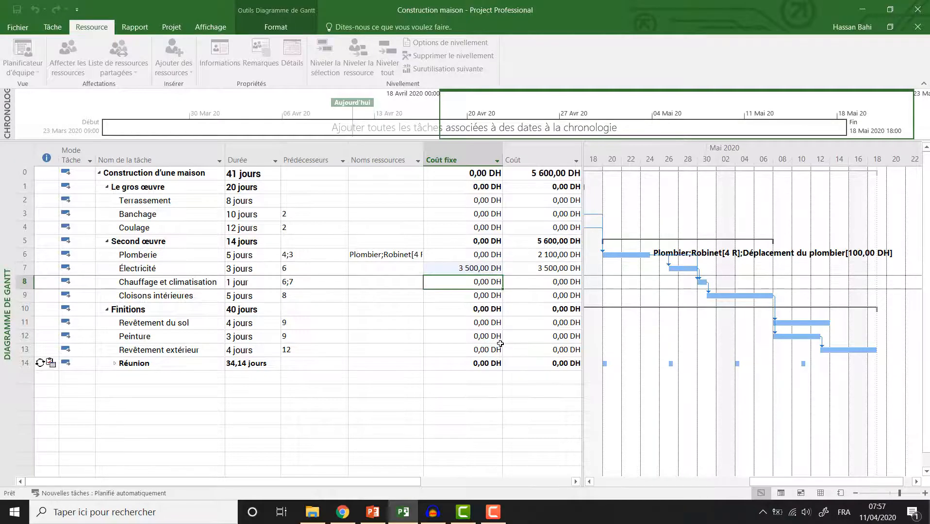
Step: Compare the fixed cost of Électricité with the total cost of the Construction d'une maison project
left_click(466, 272)
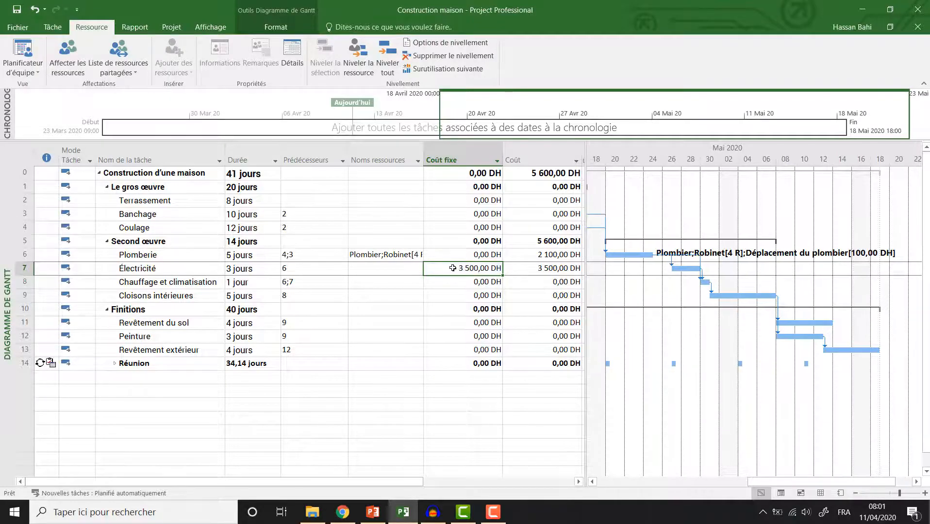
left_click(154, 174)
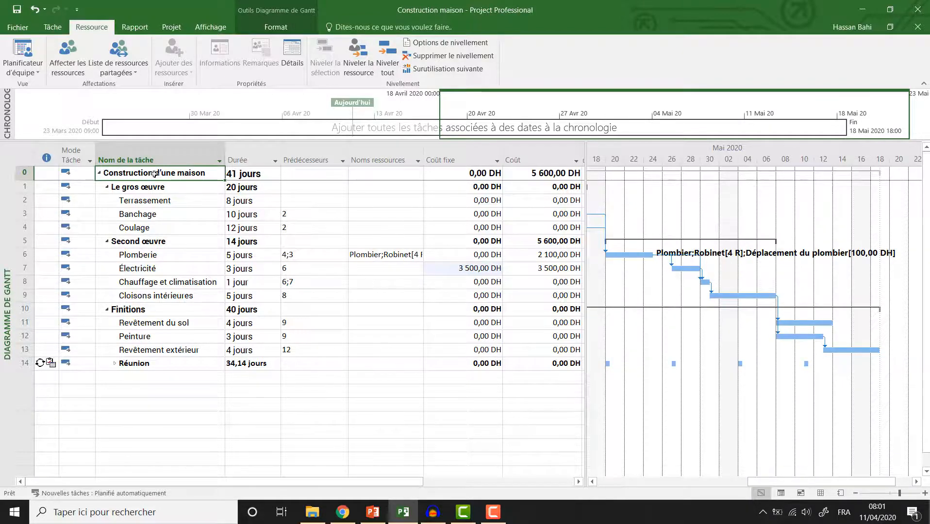
left_click(536, 173)
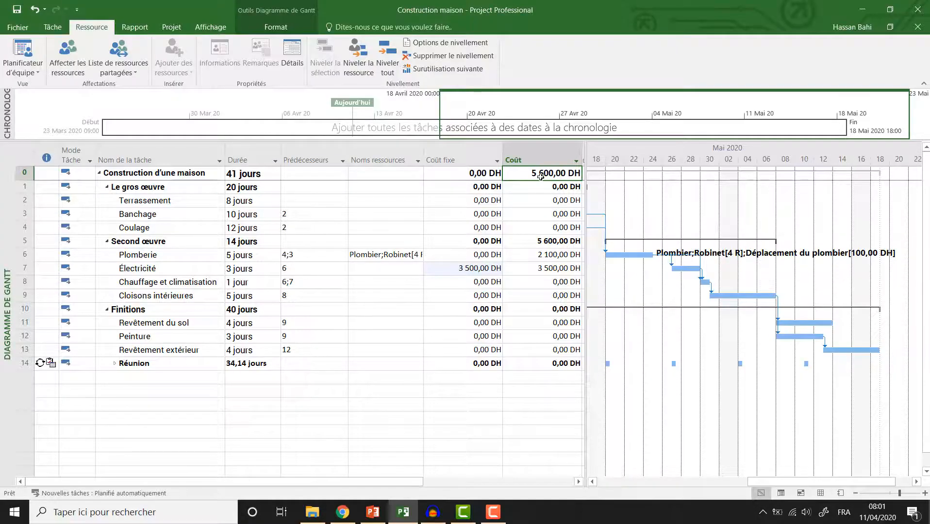
left_click(470, 273)
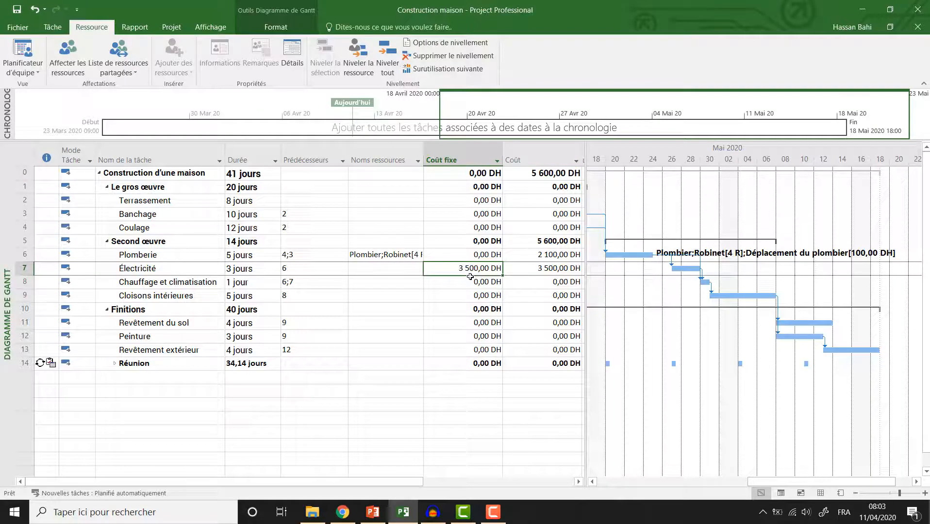